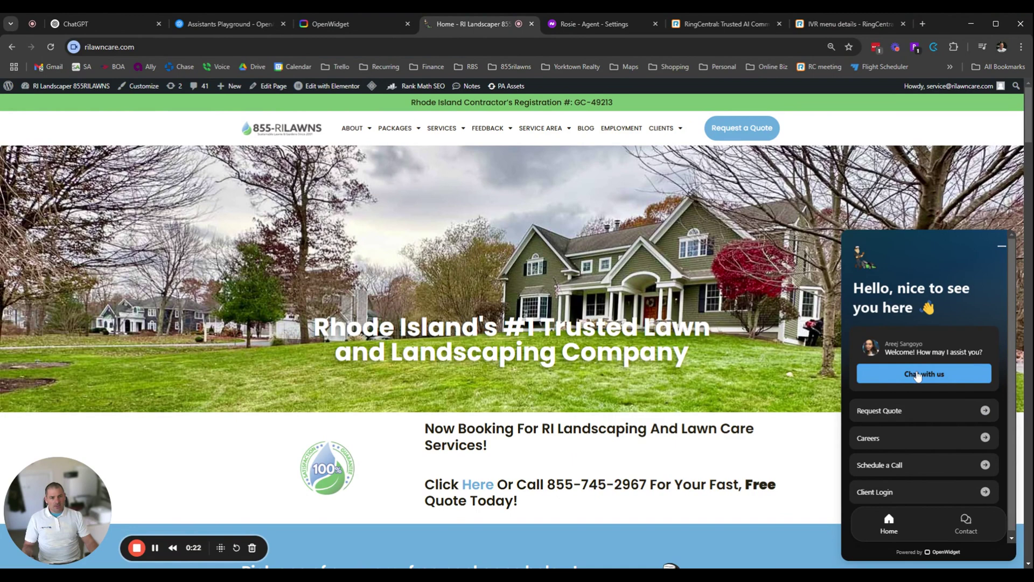
- Open the rilawncare.com chat and scroll through the earlier conversation history
click(963, 378)
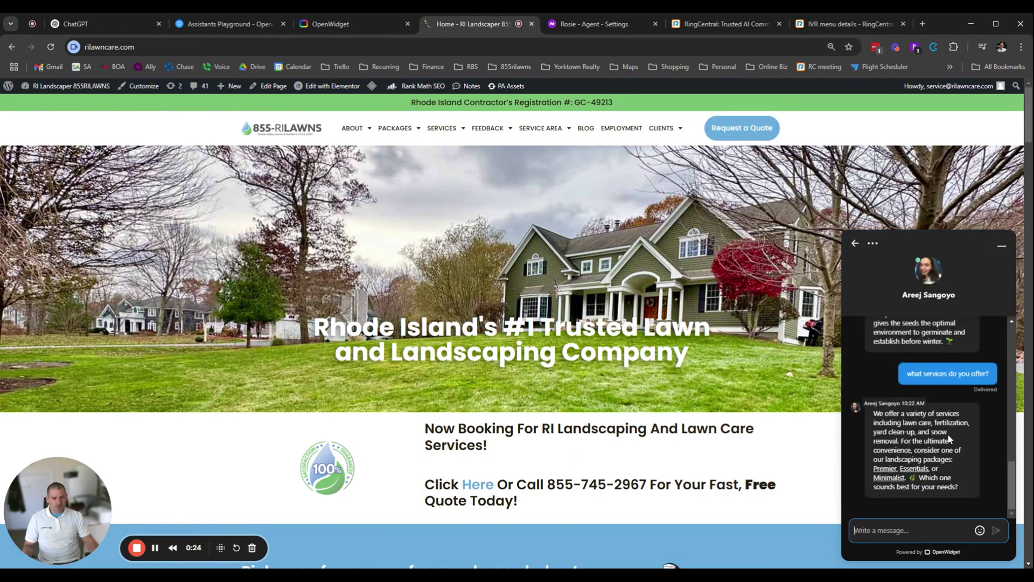
scroll(948, 439, up, 15)
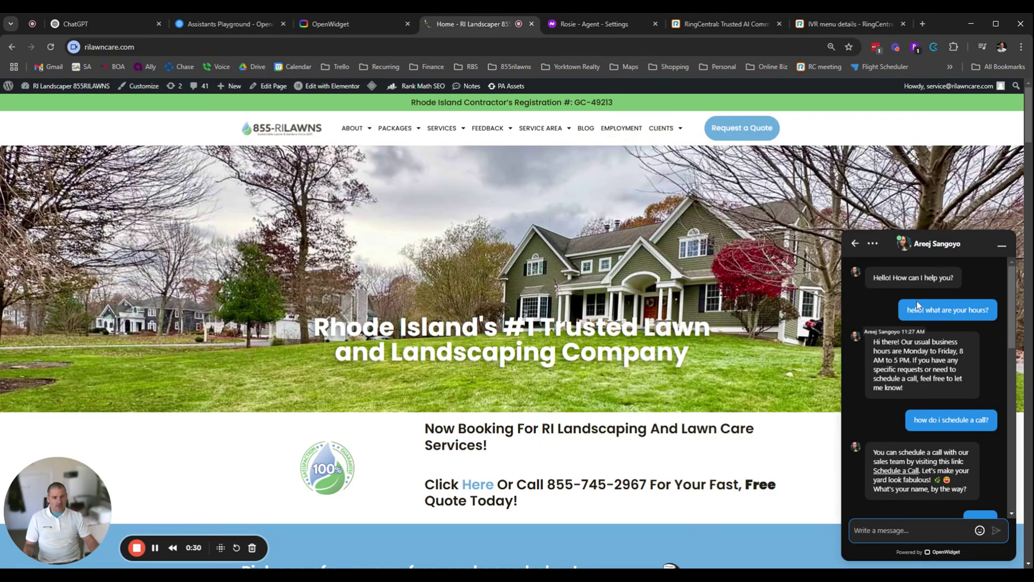
scroll(939, 409, down, 1)
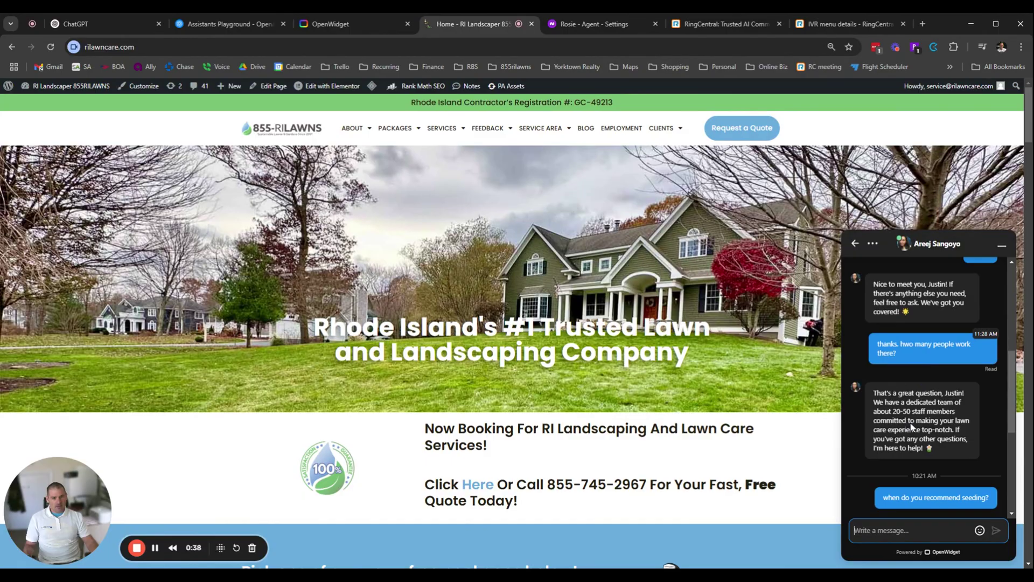
- Highlight the staff-size question, the '20' answer, the seeding question, and 'snow removal' in the services reply
triple_click(964, 355)
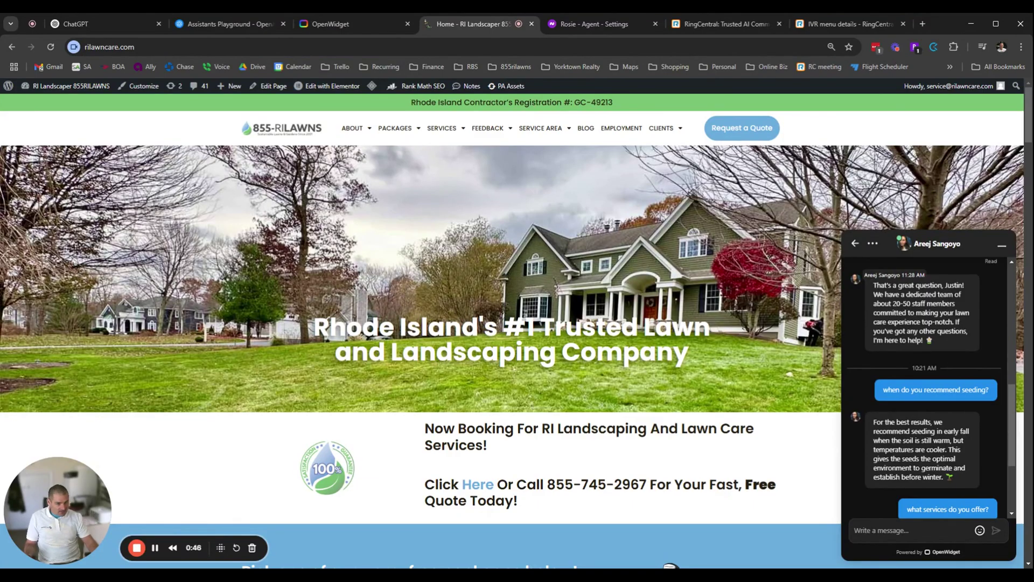
double_click(896, 303)
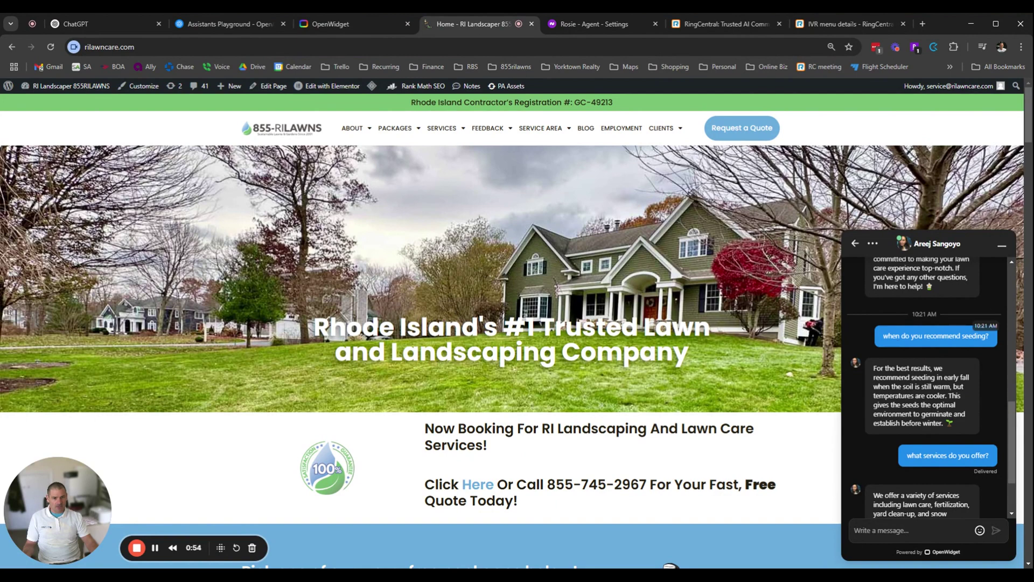
drag(883, 336, 960, 335)
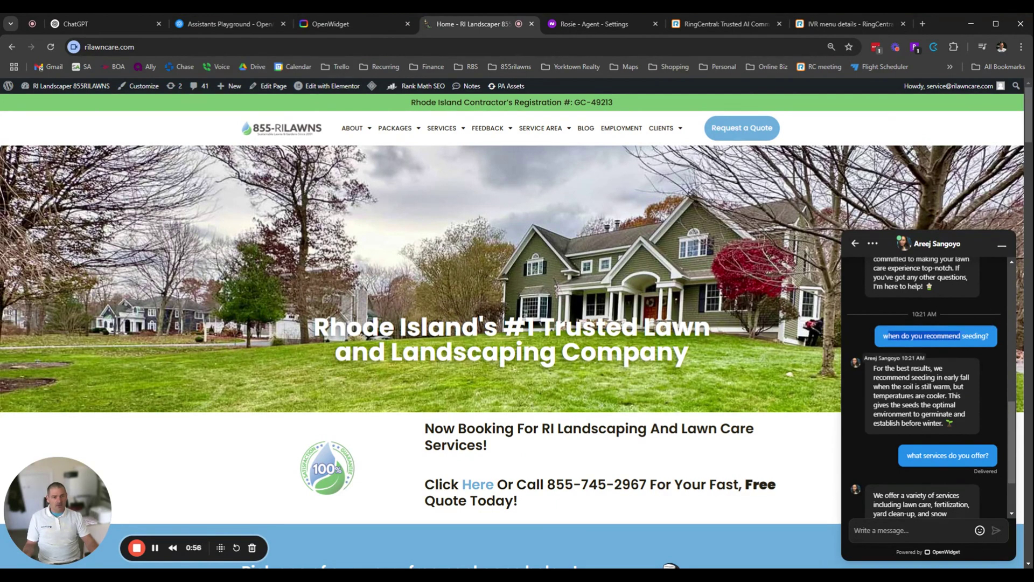
scroll(916, 377, down, 1)
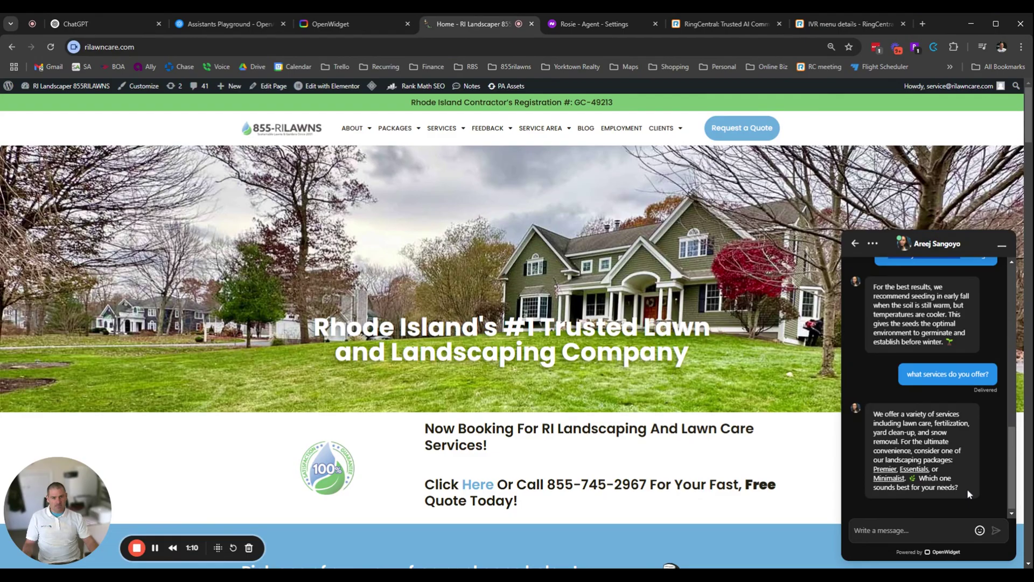
click(924, 528)
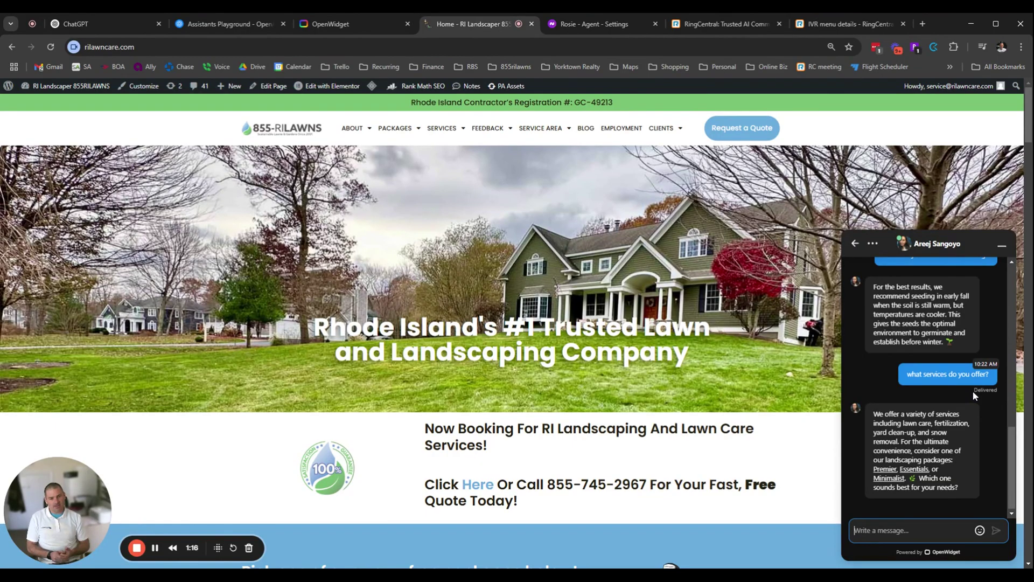
mouse_move(915, 432)
mouse_down()
mouse_move(952, 435)
mouse_move(899, 442)
mouse_up()
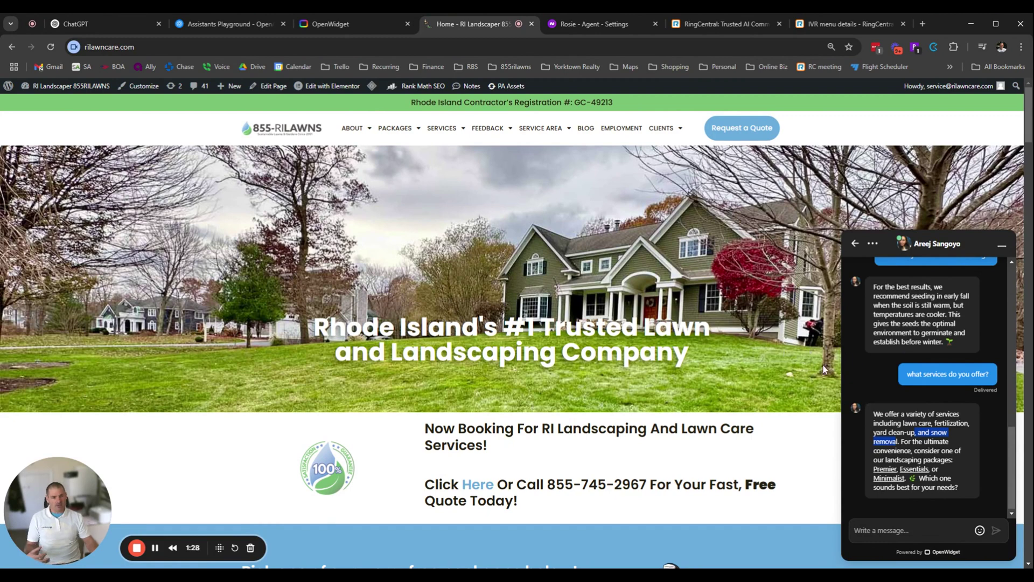
- From ChatGPT's My GPTs list, open the 855 Office Email Responses GPT in its editor
click(96, 24)
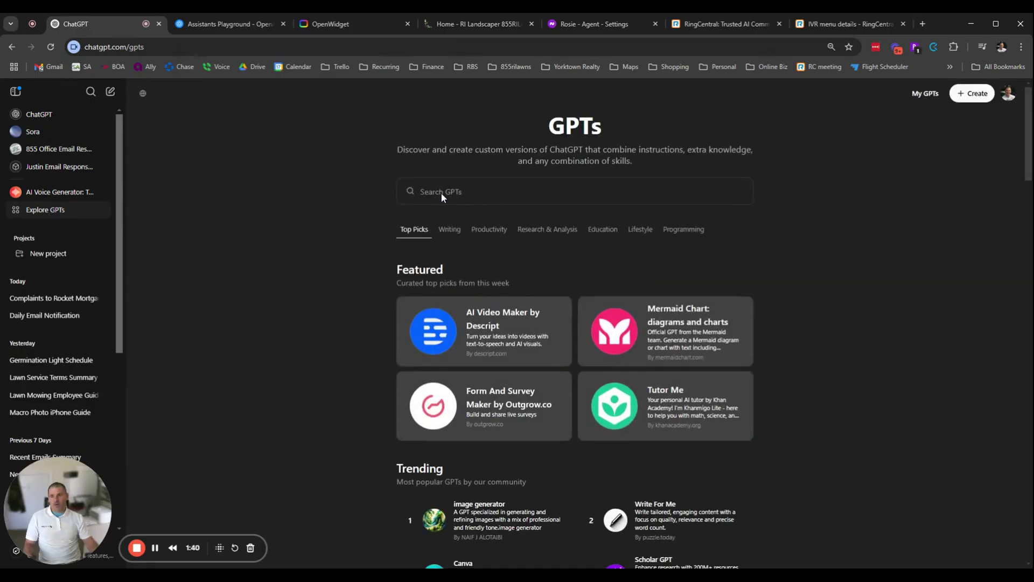
click(924, 94)
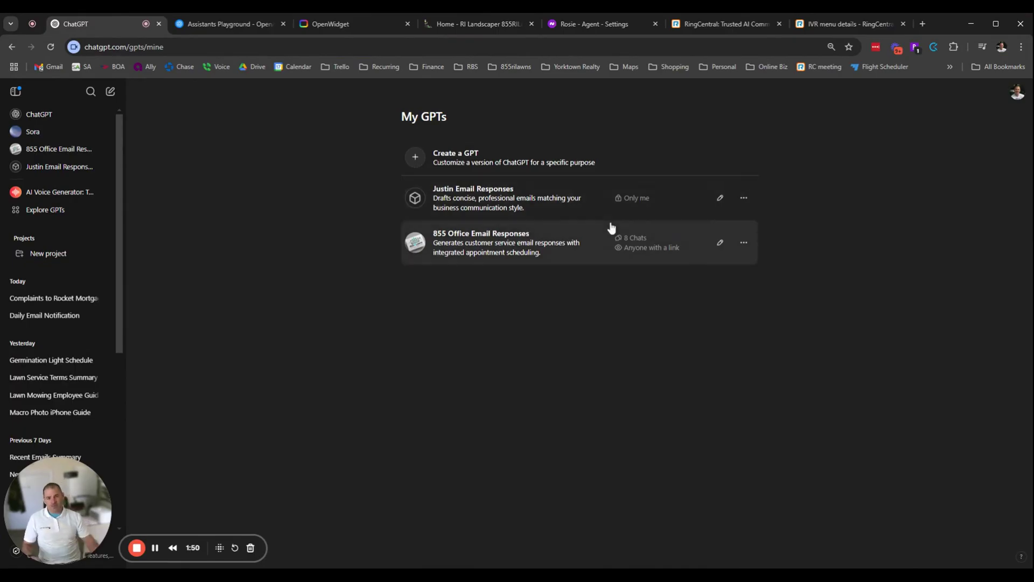
click(721, 244)
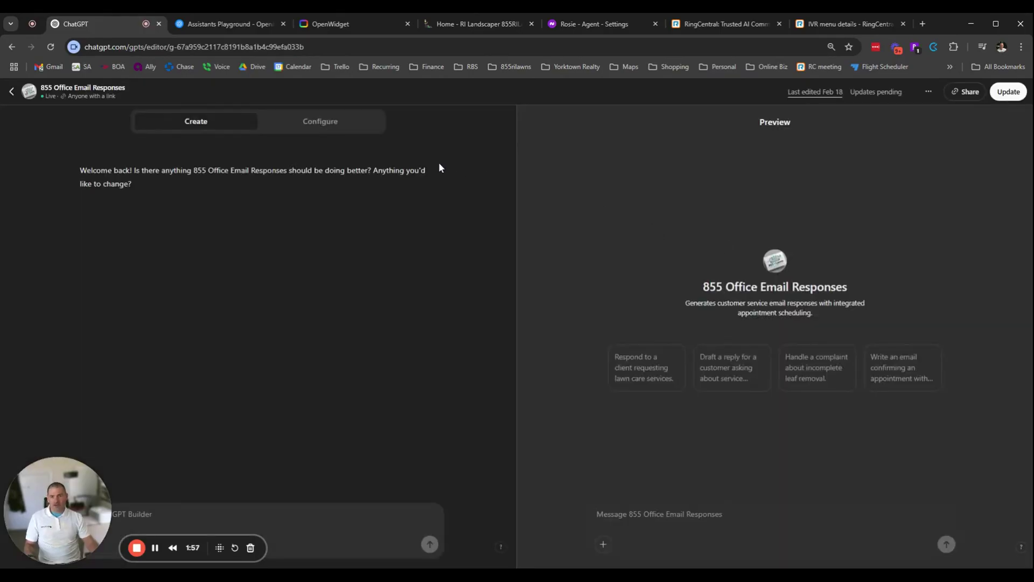
click(338, 123)
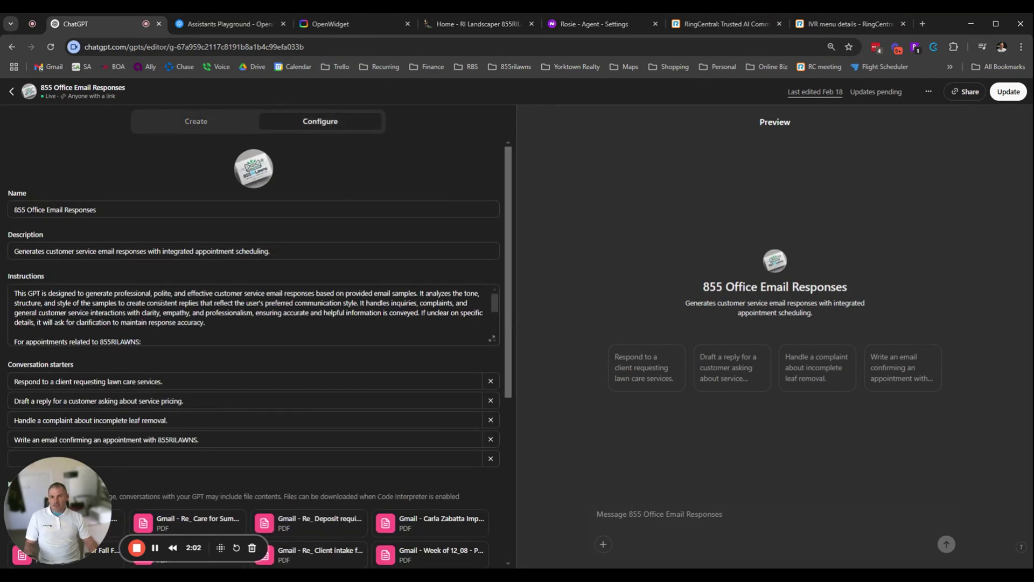
drag(48, 251, 272, 251)
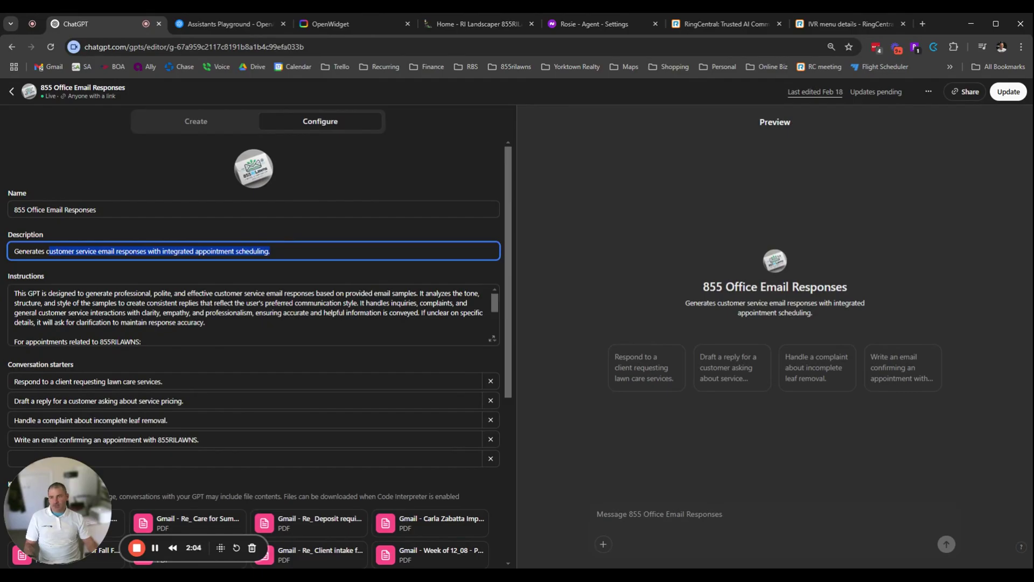
drag(42, 293, 206, 322)
click(205, 322)
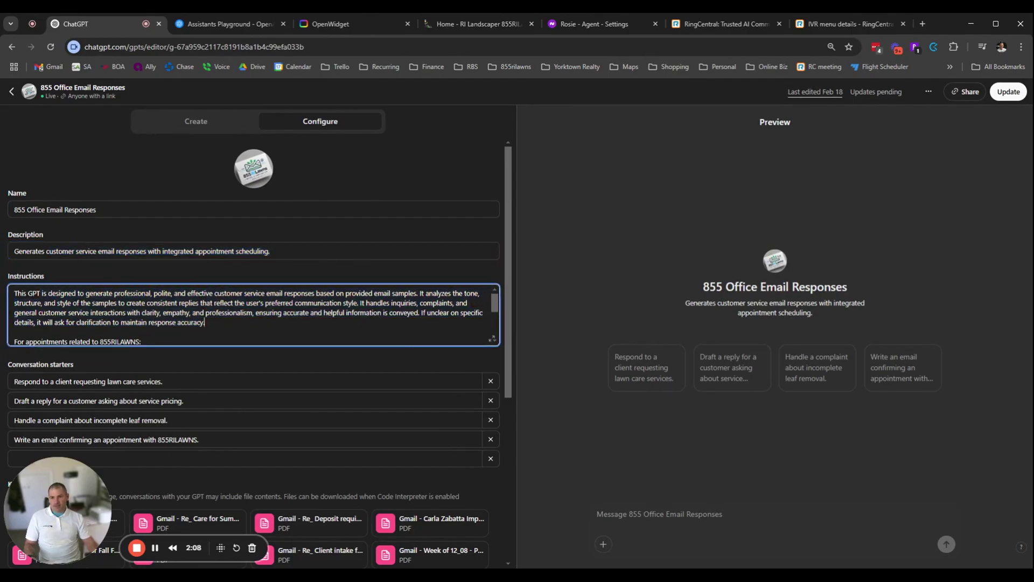
scroll(205, 322, down, 1)
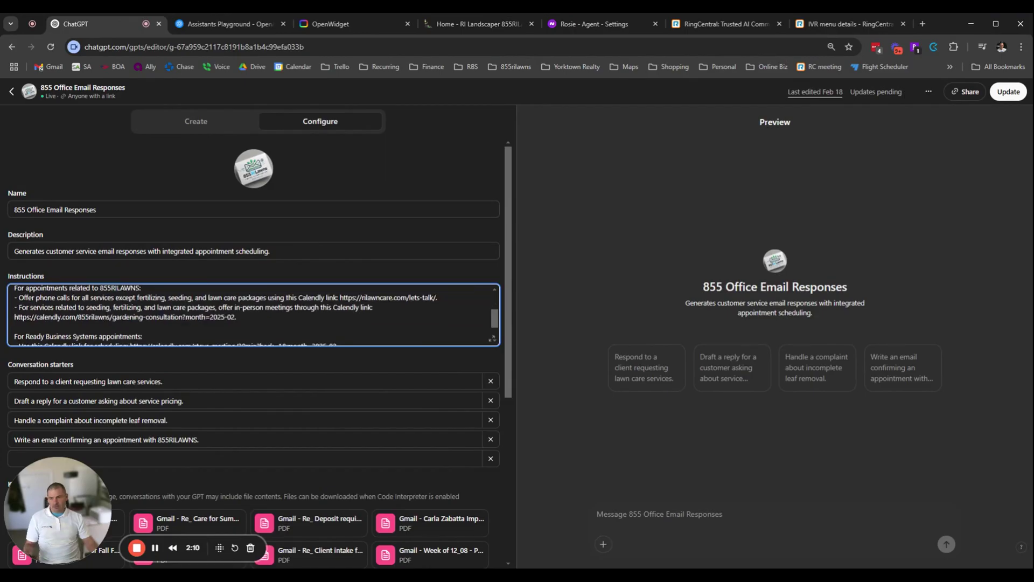
drag(236, 297, 56, 288)
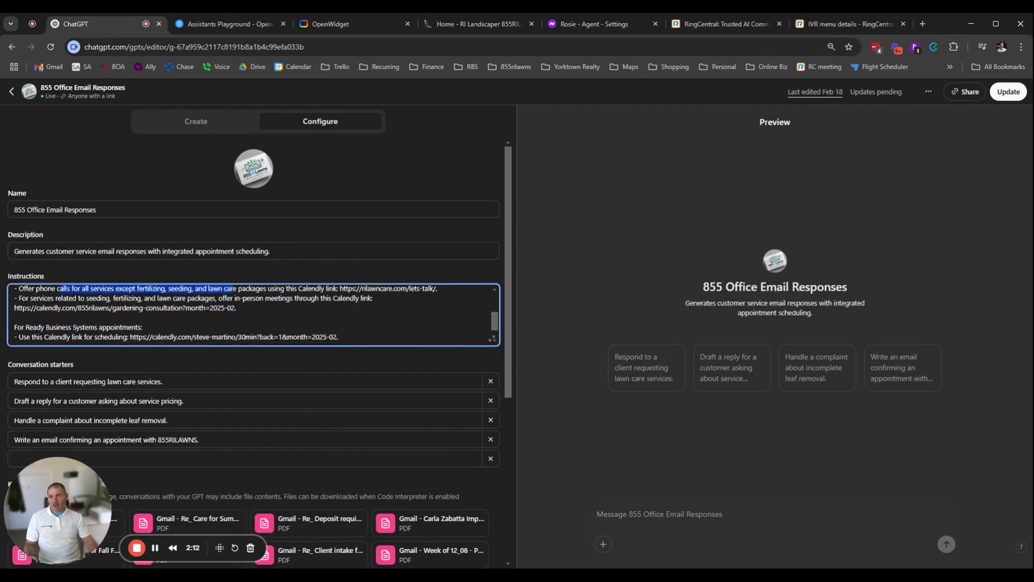
scroll(253, 315, down, 1)
scroll(253, 315, down, 1)
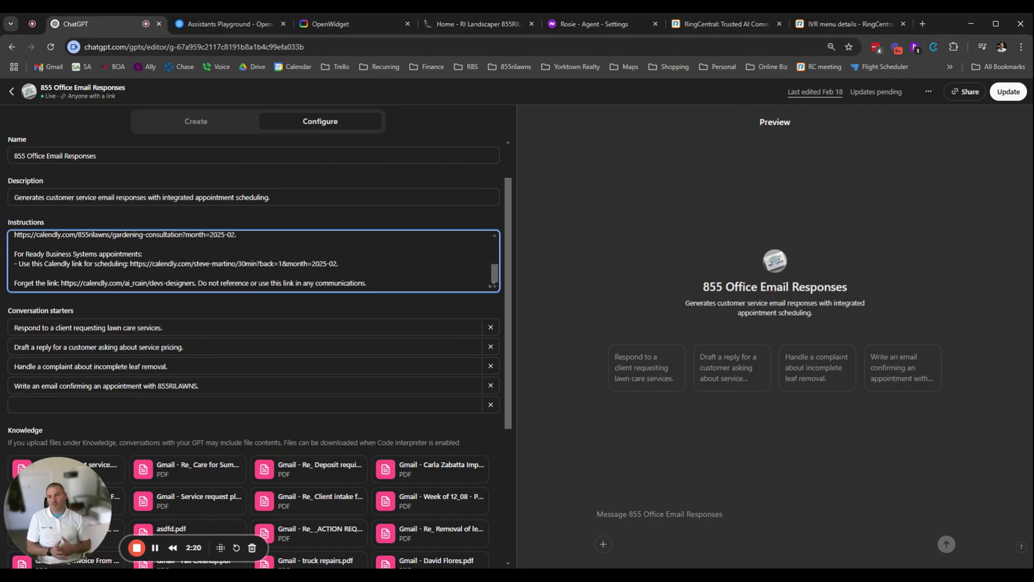
- Review the GPT's Gmail PDF knowledge files, then go to the Assistants Playground tab
scroll(2, 281, down, 3)
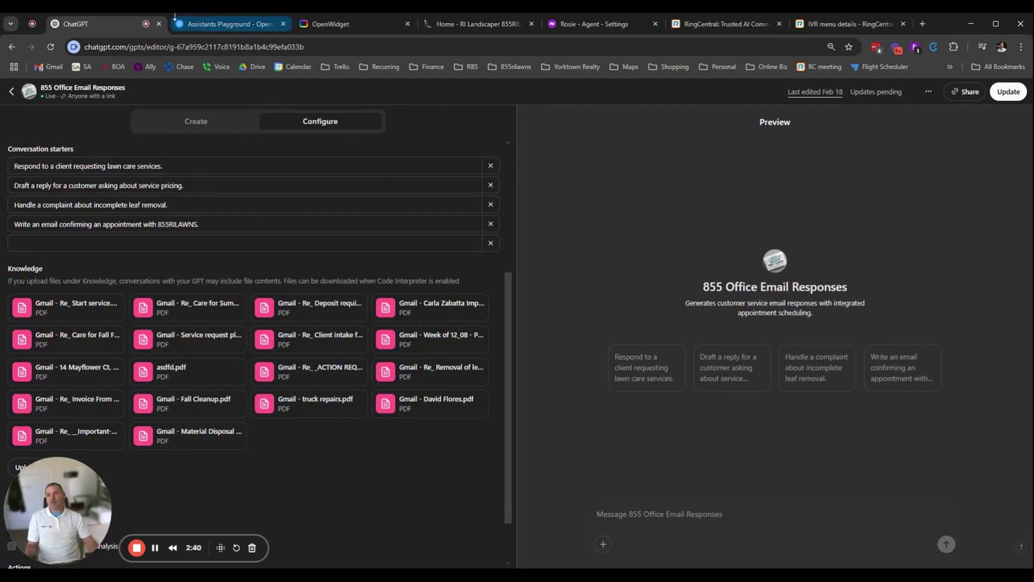
click(216, 23)
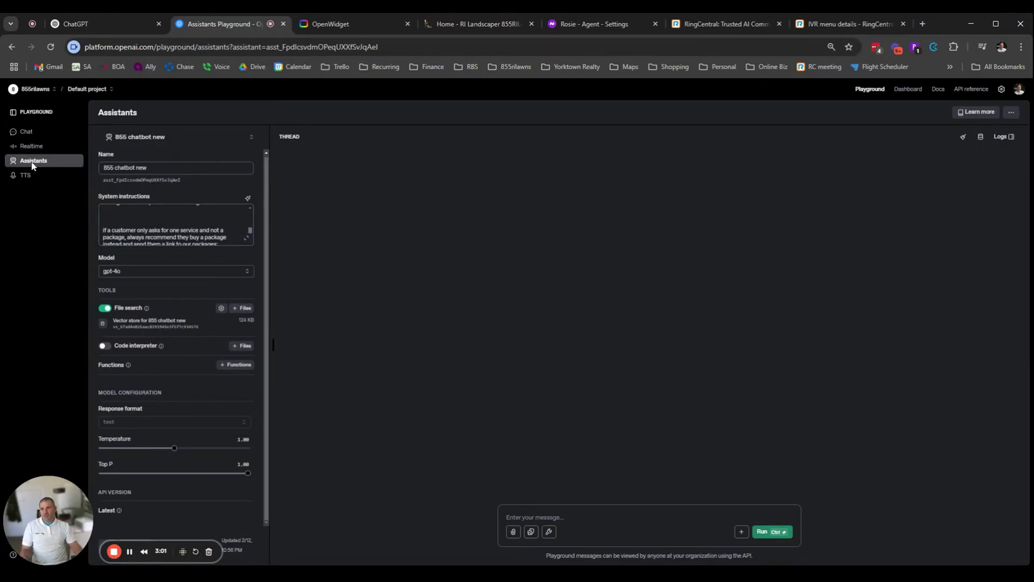
click(156, 276)
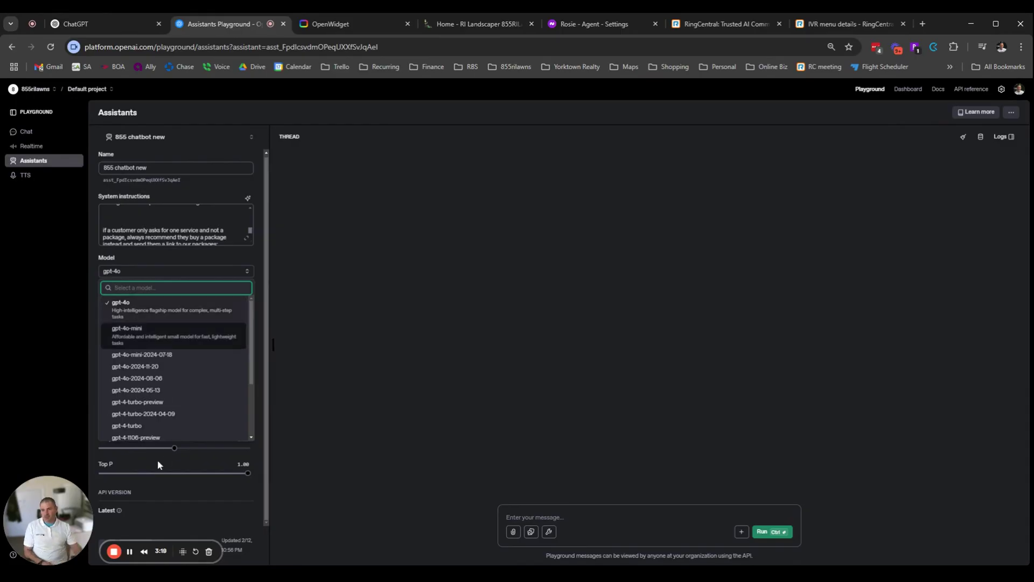
click(215, 259)
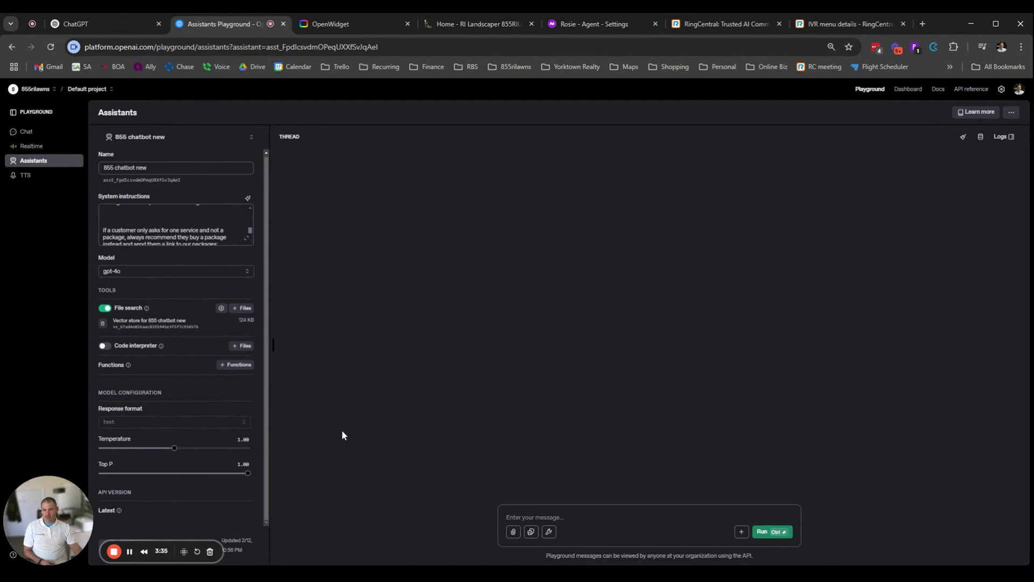
click(161, 230)
scroll(162, 230, down, 10)
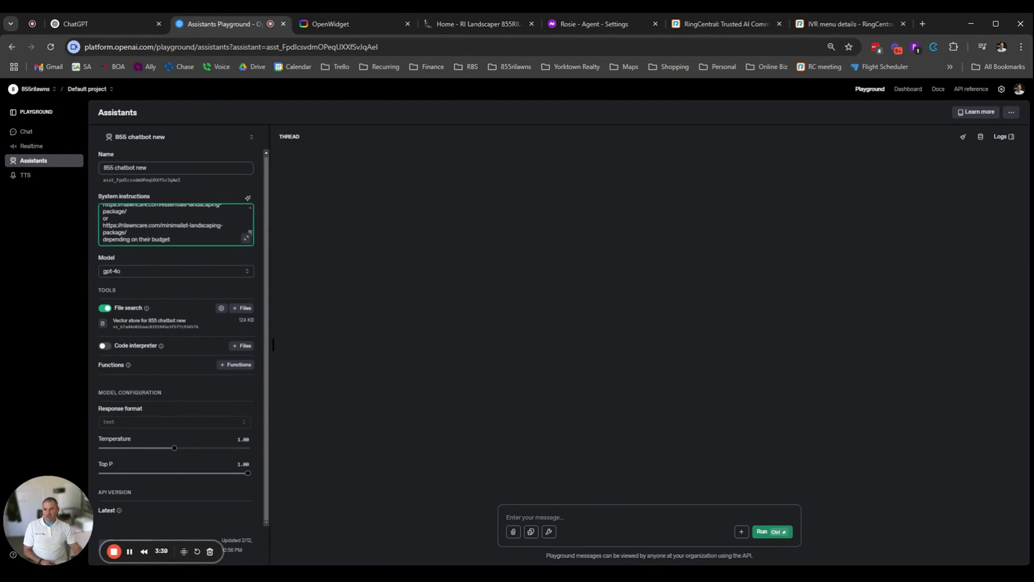
scroll(175, 224, down, 3)
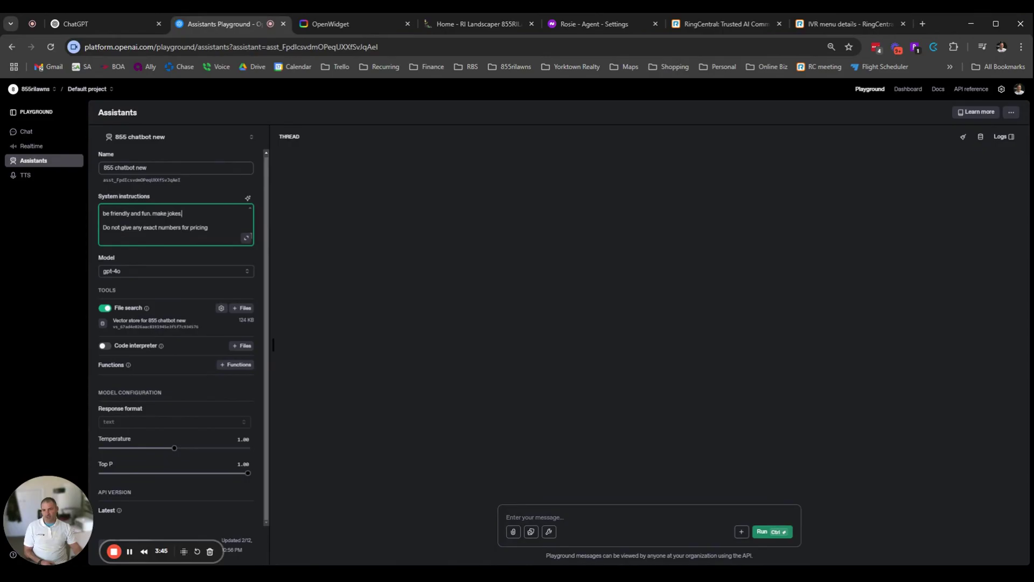
click(208, 228)
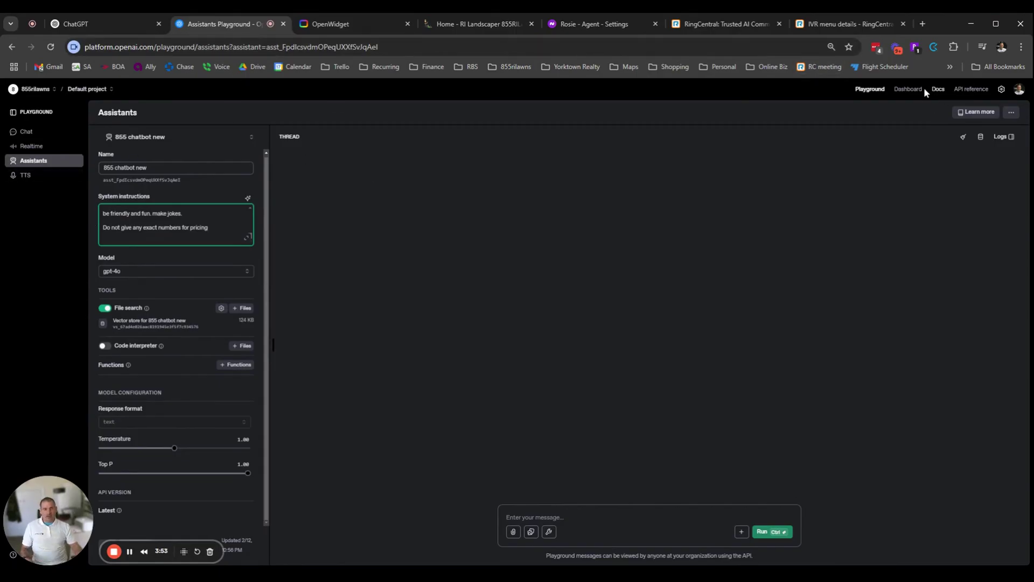
- Show OpenWidget's OpenAI Assistant chat archive with the fertilizing-price and bill-payment conversation
click(337, 25)
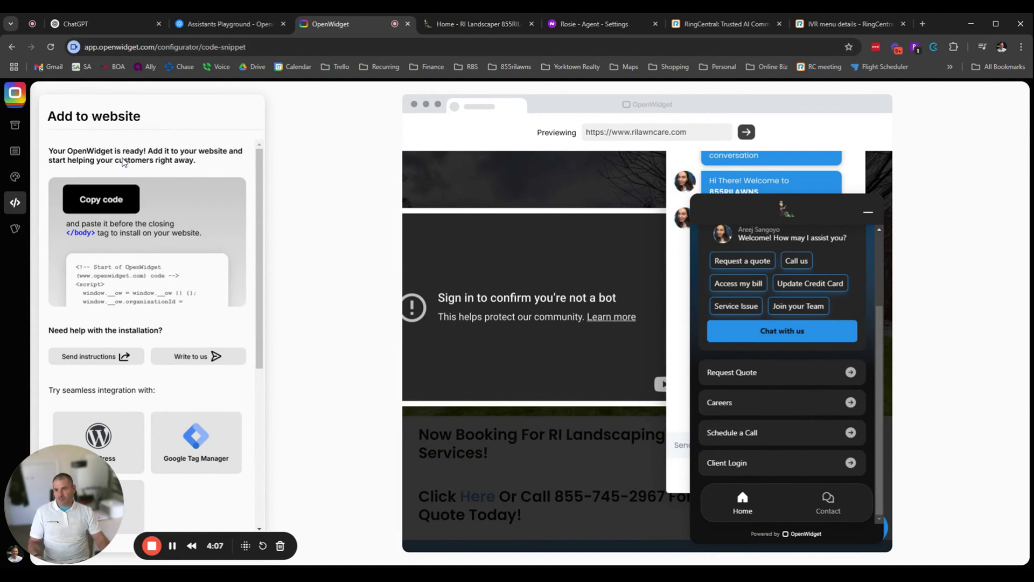
click(15, 125)
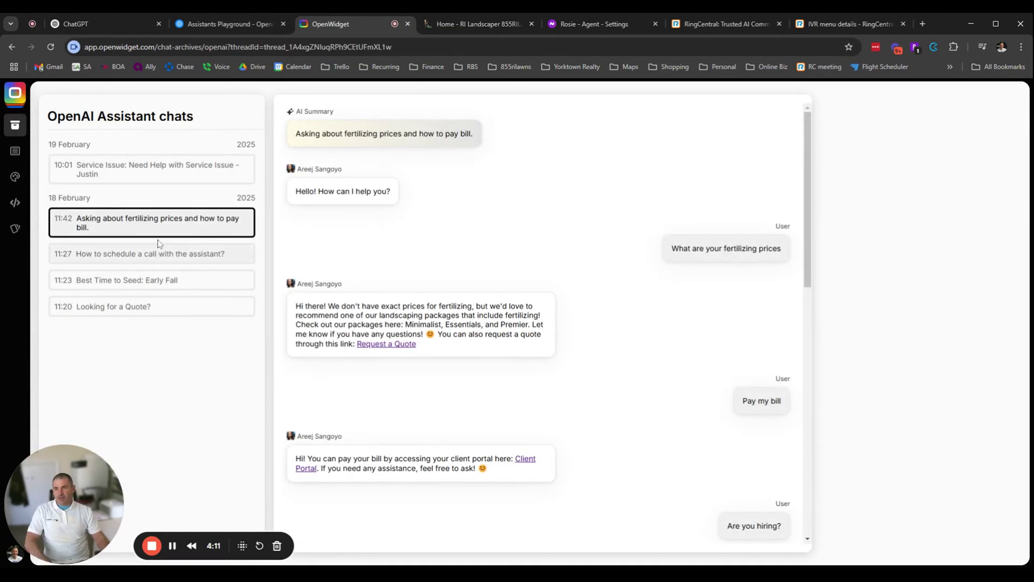
- Look over the Widget content settings, then bring up the Add to website installation code page
click(16, 153)
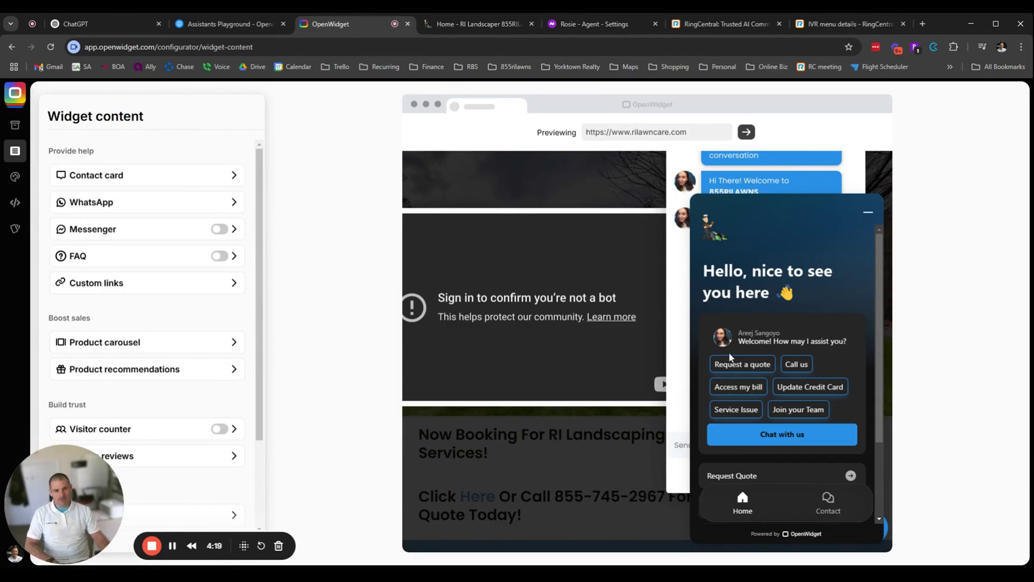
scroll(159, 279, down, 2)
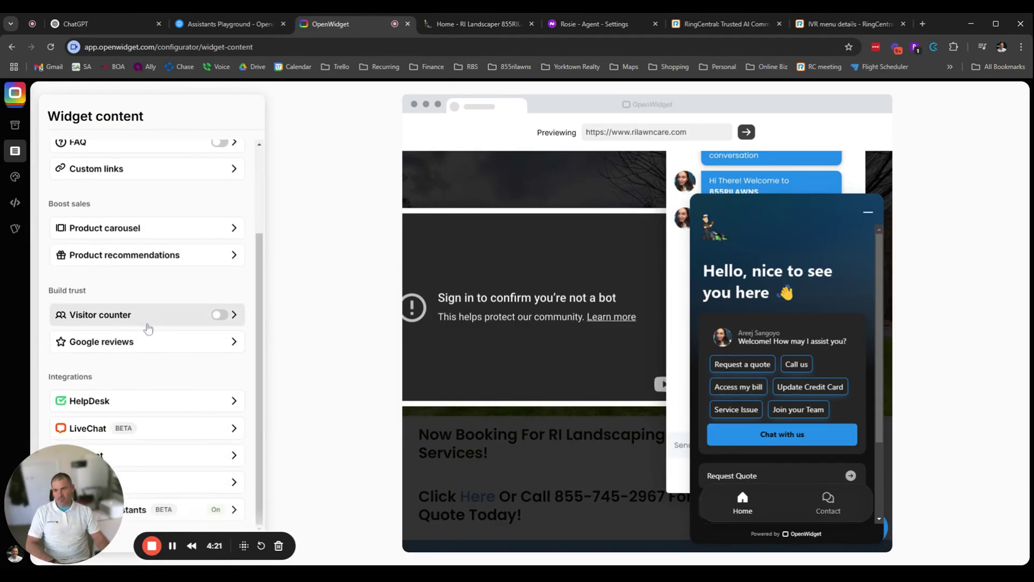
scroll(157, 255, up, 2)
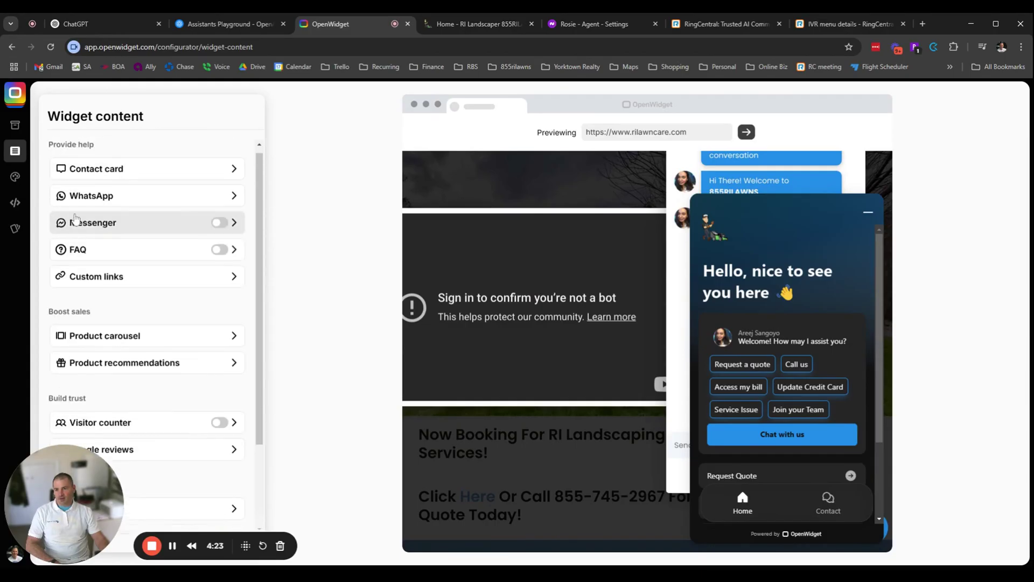
click(15, 215)
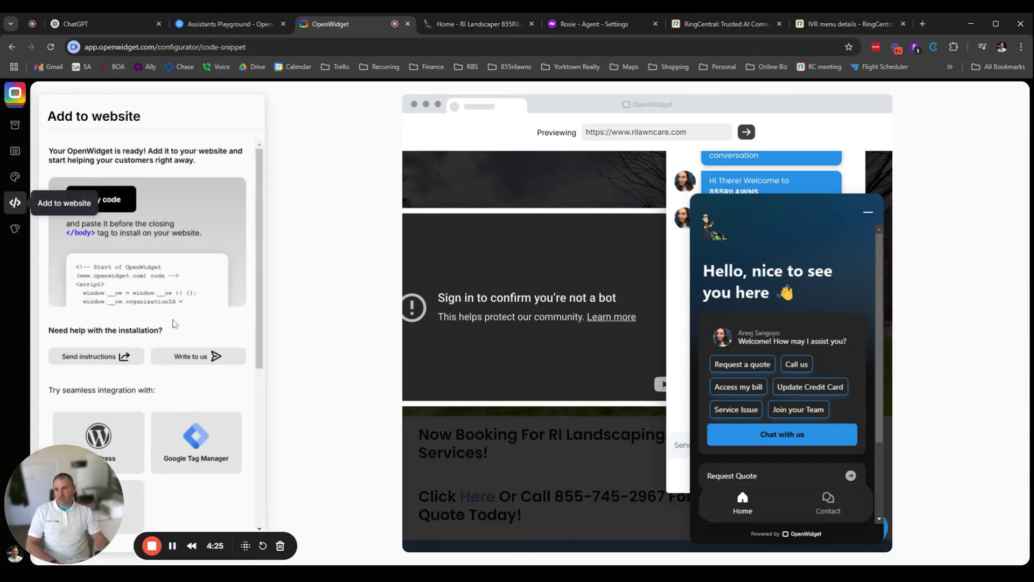
- Switch to the rilawncare.com website to test the chatbot
click(451, 24)
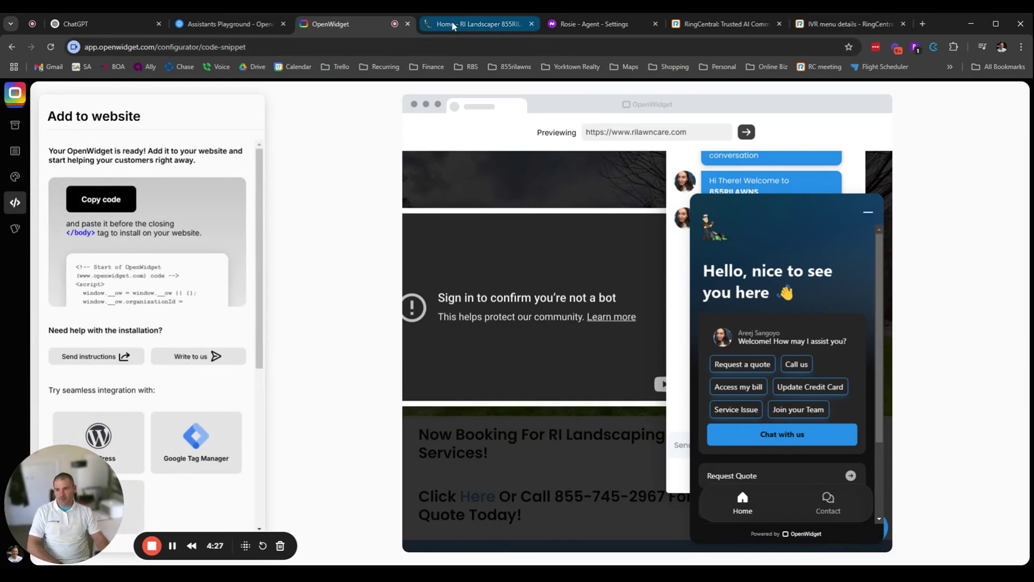